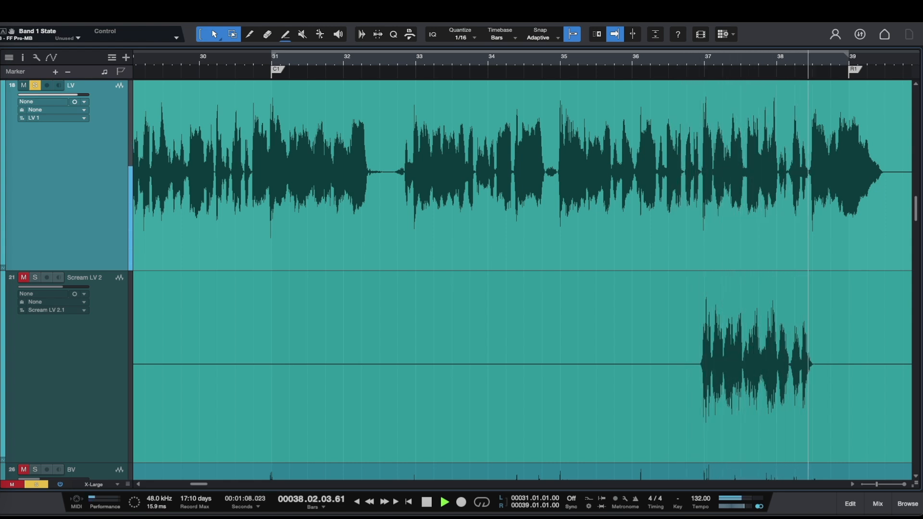
Stop playback and add four compression bands to the lead vocal's Pro-MB, spaced from the highs down to the lows.
key(space)
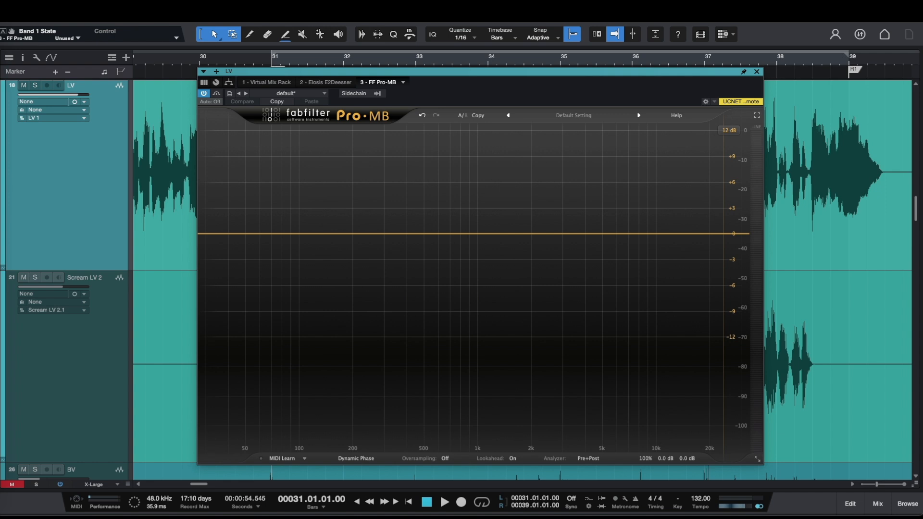
click(684, 239)
click(556, 234)
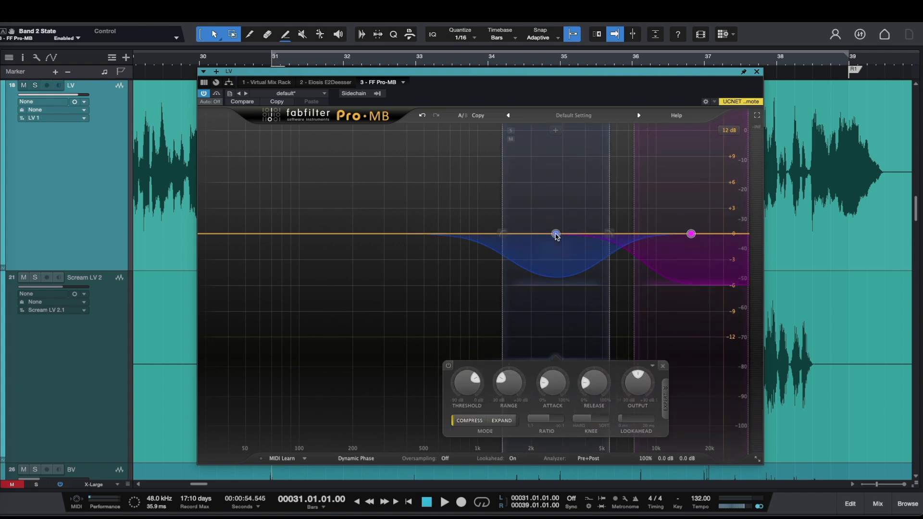
click(432, 234)
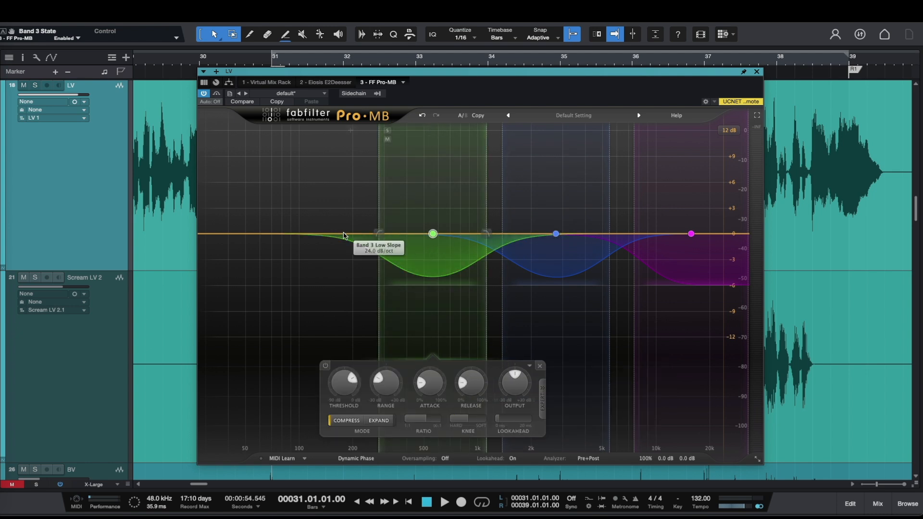
click(311, 234)
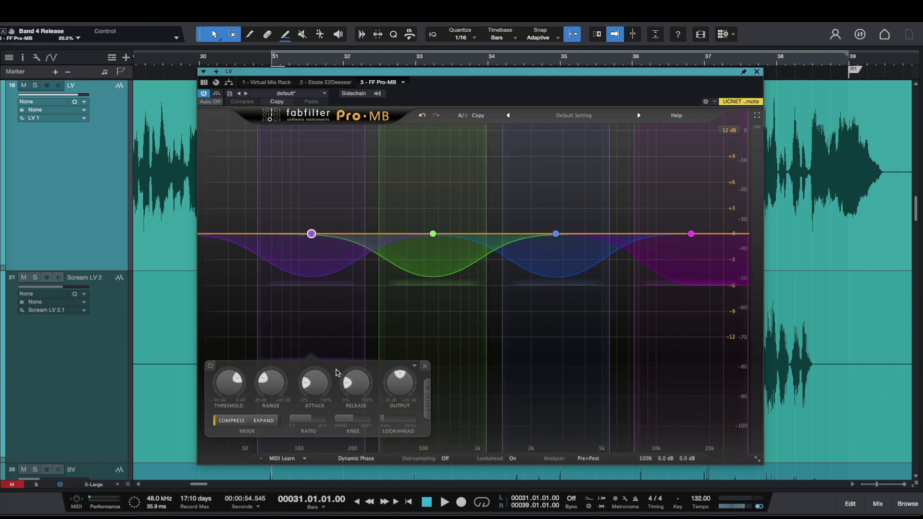
Set attack and release to minimum and the knee close to hard on the purple low band and the green low-mid band.
drag(314, 382, 307, 422)
click(433, 234)
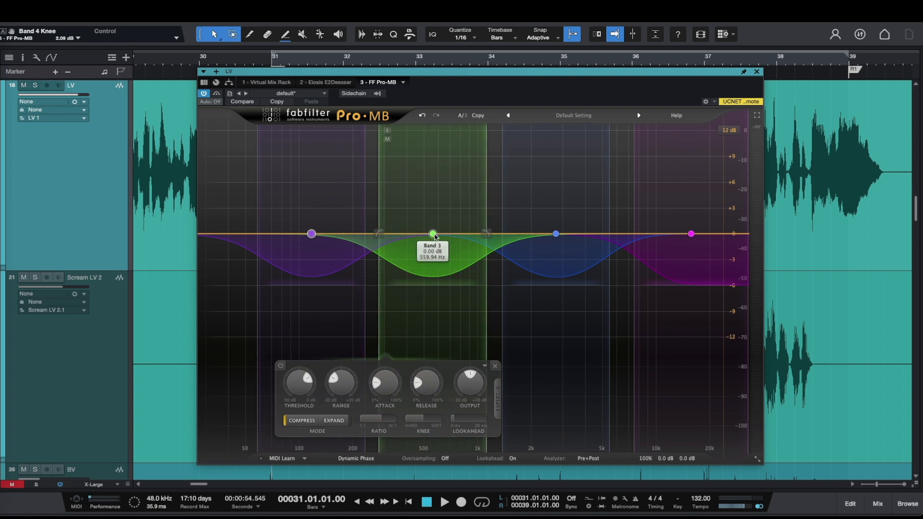
drag(431, 382, 452, 443)
drag(471, 384, 433, 423)
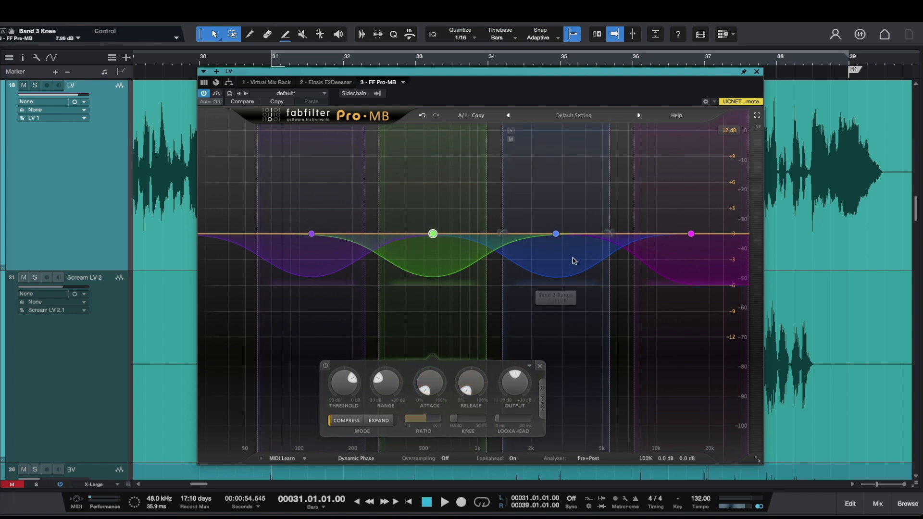
Set attack and release to 0% and the knee close to hard on the blue high-mid band and the magenta high band.
click(555, 234)
drag(555, 385, 567, 433)
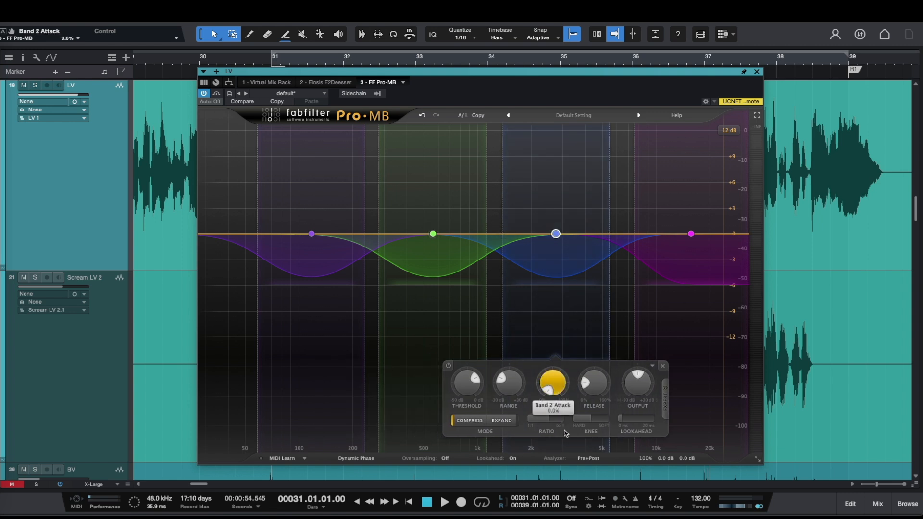
drag(595, 384, 582, 424)
click(691, 233)
drag(640, 382, 641, 408)
drag(682, 382, 662, 420)
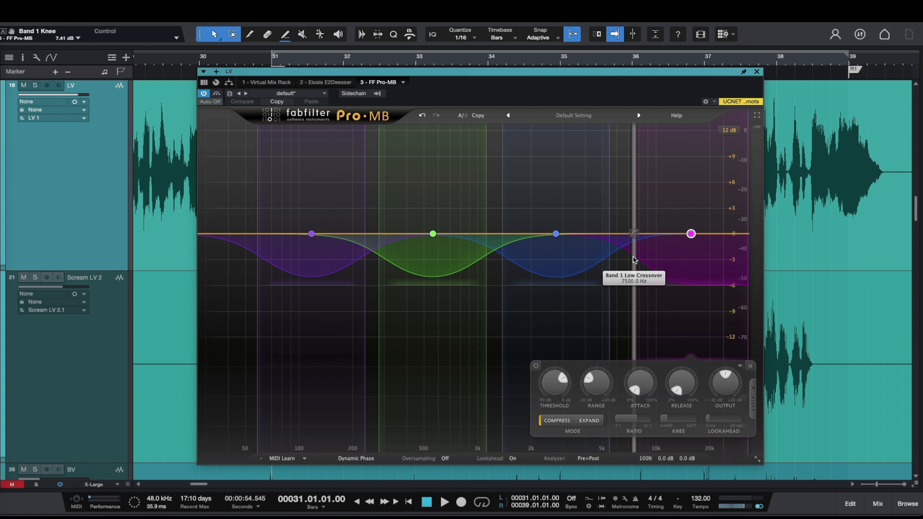
While auditioning the vocal, lower Band 1's low crossover to about 6284 Hz and extend Band 2's high crossover to meet it.
key(space)
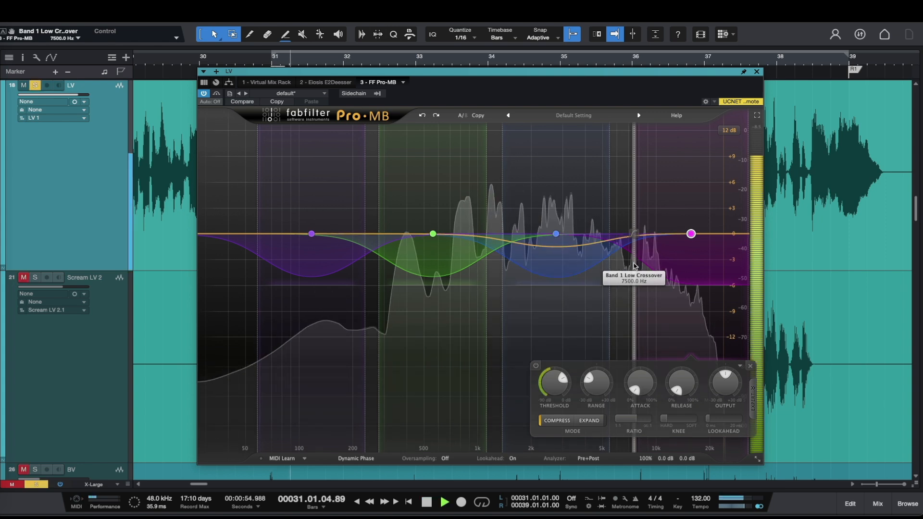
mouse_move(634, 267)
mouse_down()
mouse_move(614, 268)
mouse_move(621, 263)
mouse_up()
key(space)
click(555, 256)
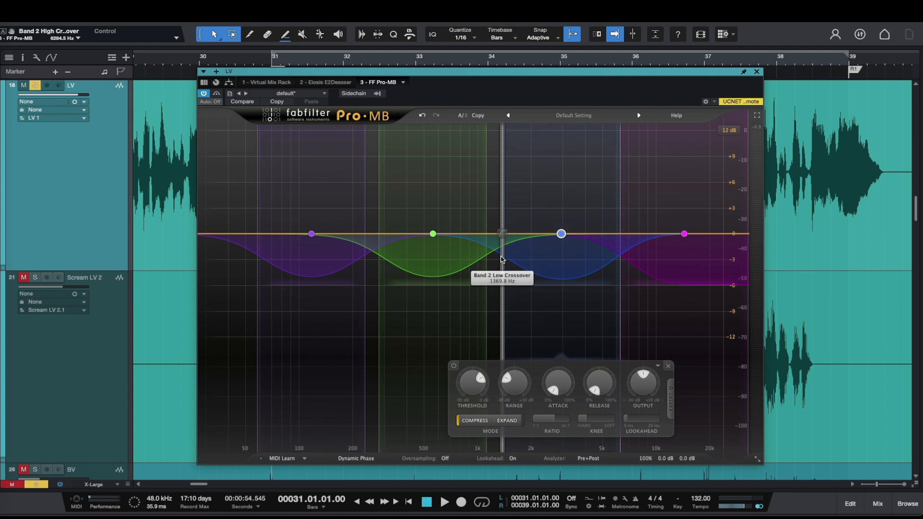
While auditioning, raise Band 2's low crossover to about 2050 Hz and extend Band 3's high crossover to meet it.
key(space)
drag(500, 260, 537, 262)
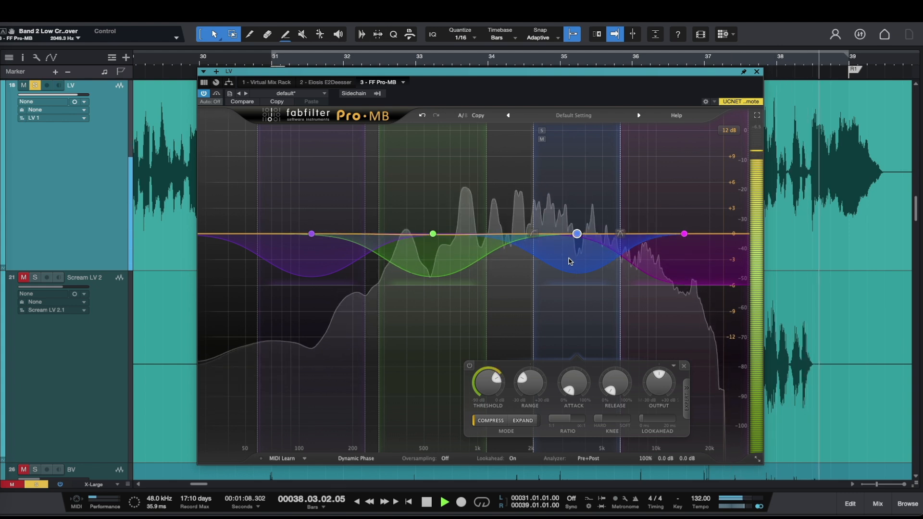
key(space)
drag(433, 234, 456, 234)
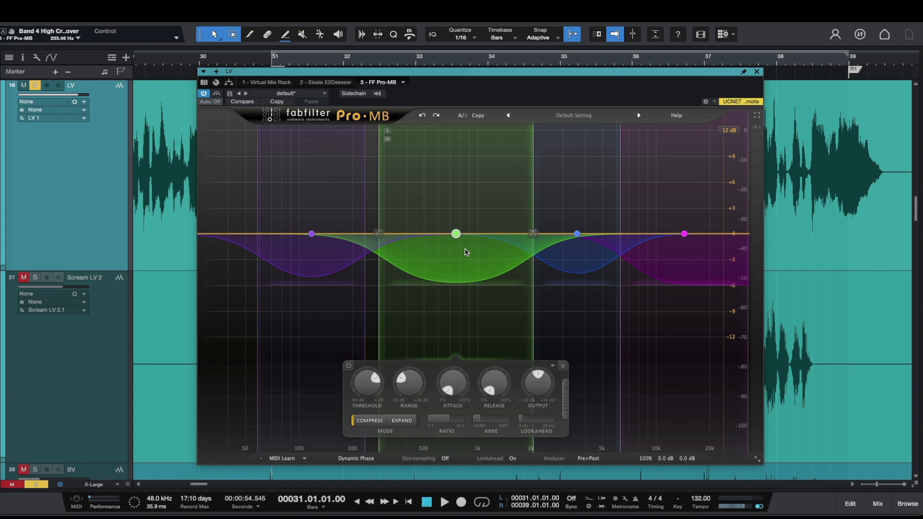
While auditioning, raise Band 3's low crossover to 539.19 Hz and extend Band 4's high crossover to meet it.
key(space)
drag(381, 261, 430, 269)
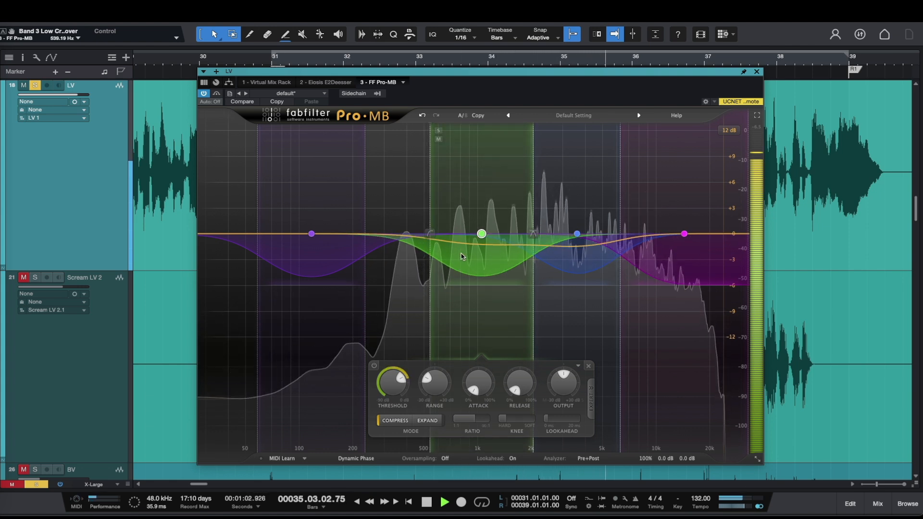
key(space)
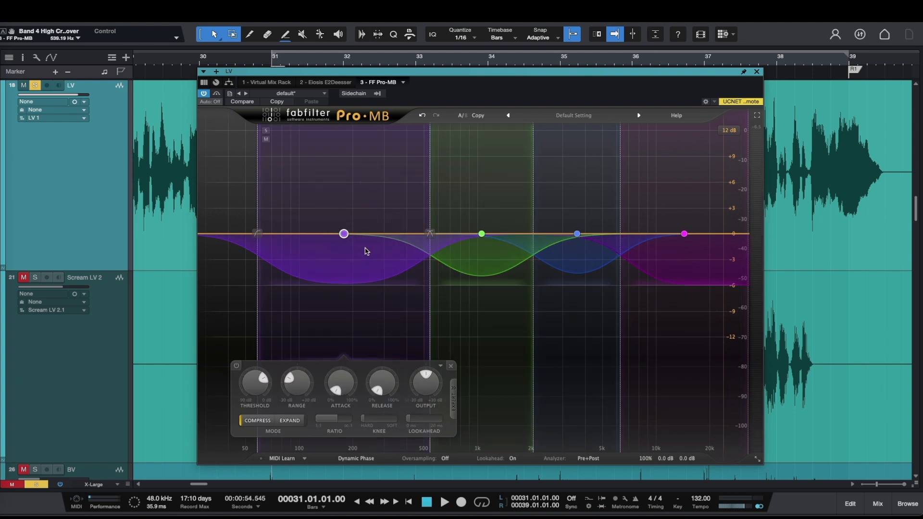
Raise Band 4's low crossover to about 95 Hz while auditioning the vocal, and stop playback.
key(space)
drag(257, 260, 293, 263)
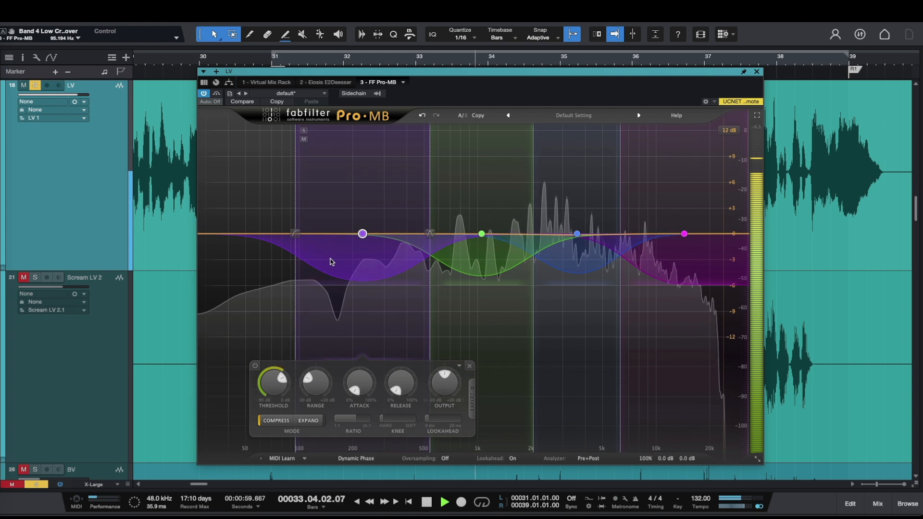
key(space)
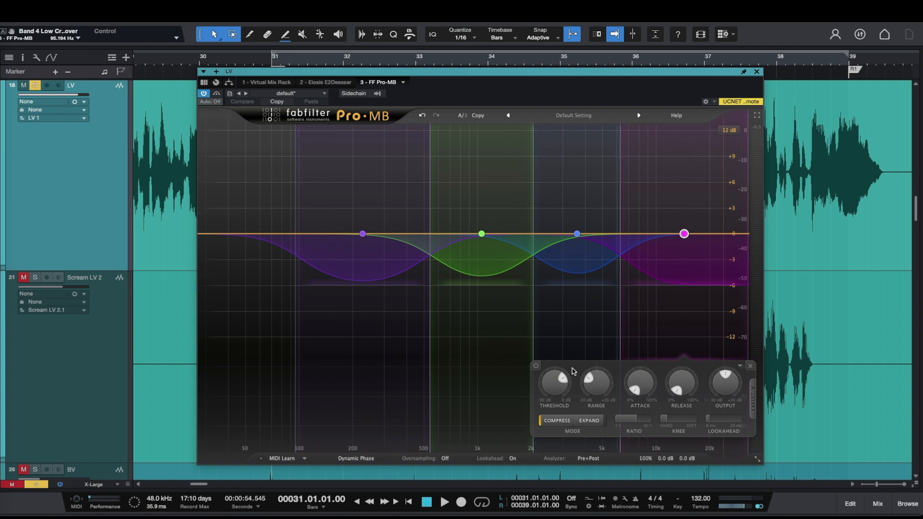
During playback, set Band 1's threshold to about -30.5 dB and Band 2's threshold to about -18.3 dB.
key(space)
mouse_move(560, 375)
mouse_down()
mouse_move(552, 397)
mouse_move(561, 378)
mouse_up()
click(580, 261)
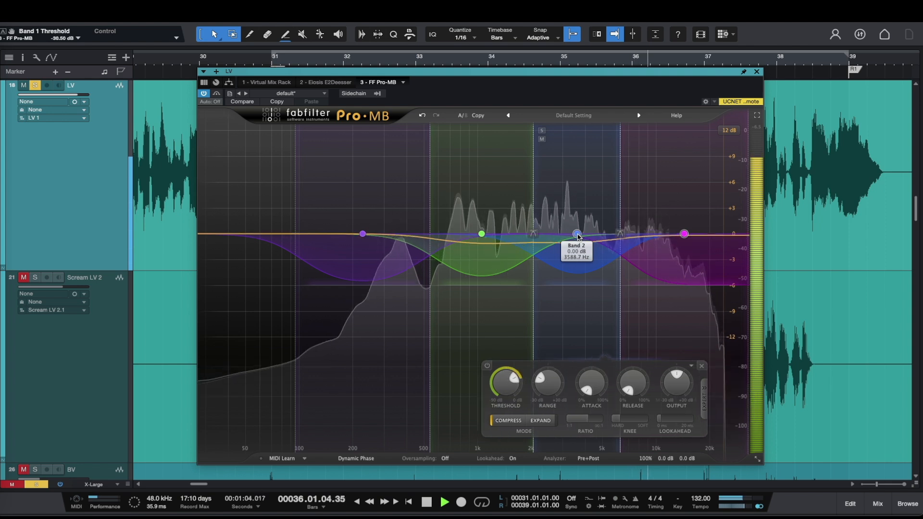
drag(492, 392, 492, 388)
Set Band 3's threshold to -23.05 dB and Band 4's threshold to -34.51 dB during playback, and stop the transport.
click(481, 234)
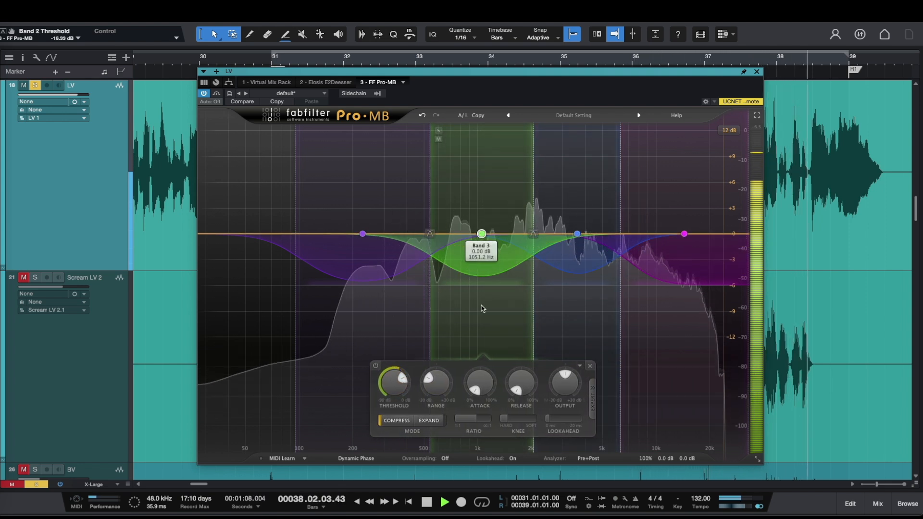
drag(394, 381, 393, 387)
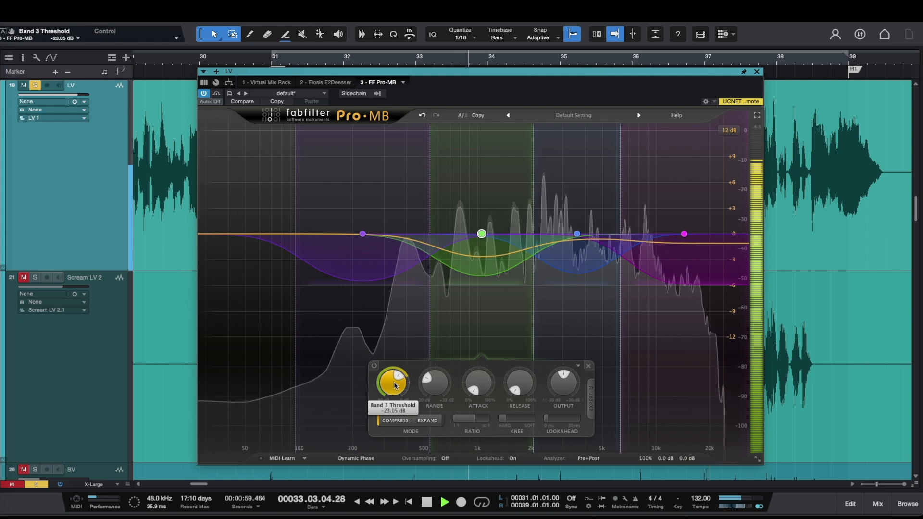
click(363, 233)
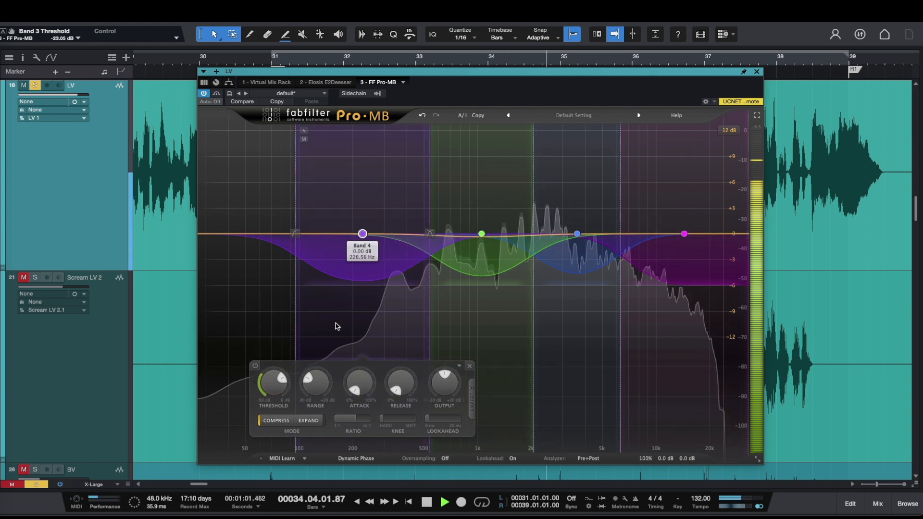
mouse_move(275, 387)
mouse_down()
mouse_move(268, 393)
mouse_move(289, 384)
mouse_up()
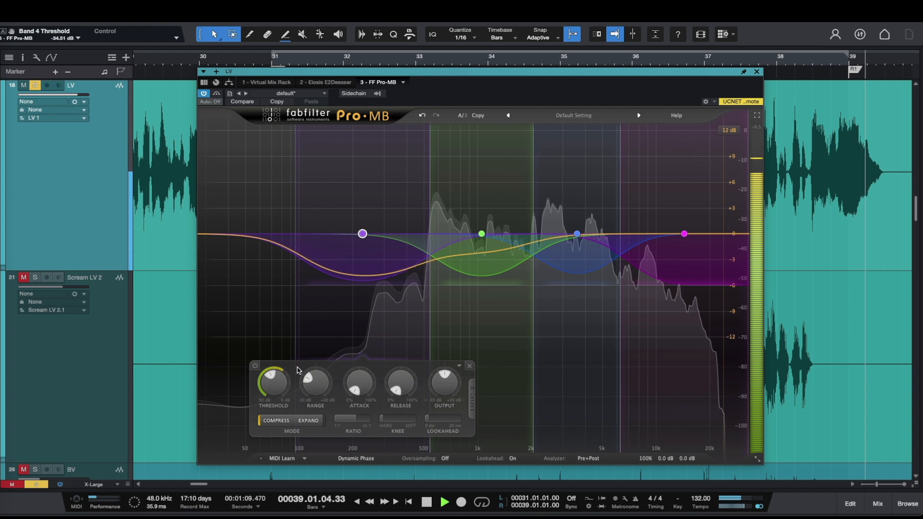
key(space)
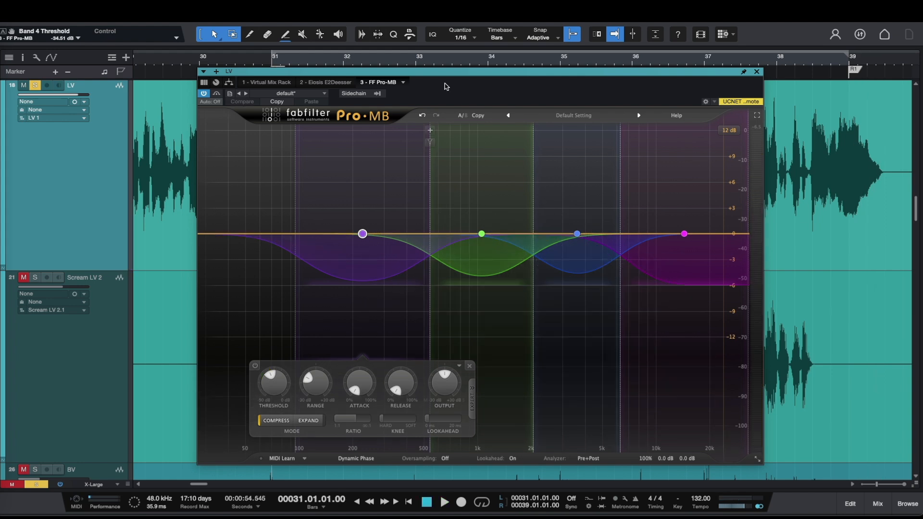
Compare the soloed lead vocal with Pro-MB bypassed and enabled, and audition the compressed vocal in the full mix.
key(space)
click(204, 94)
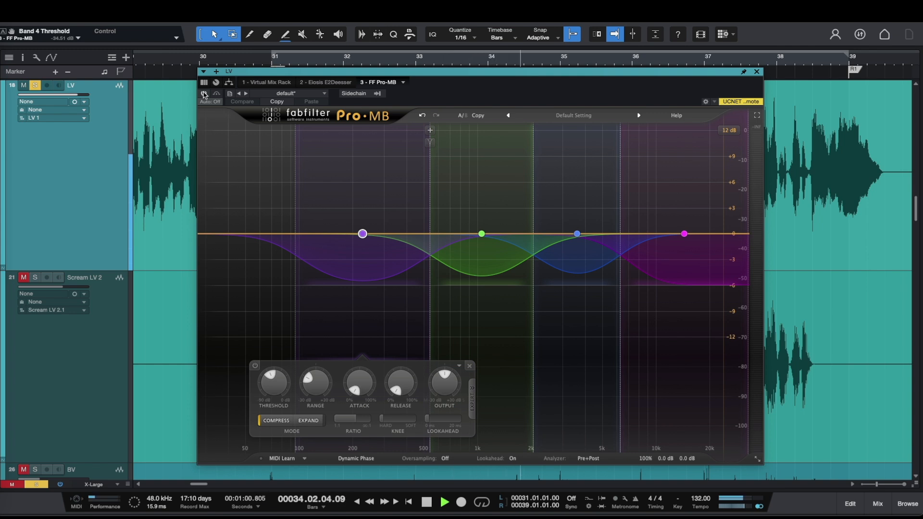
click(204, 94)
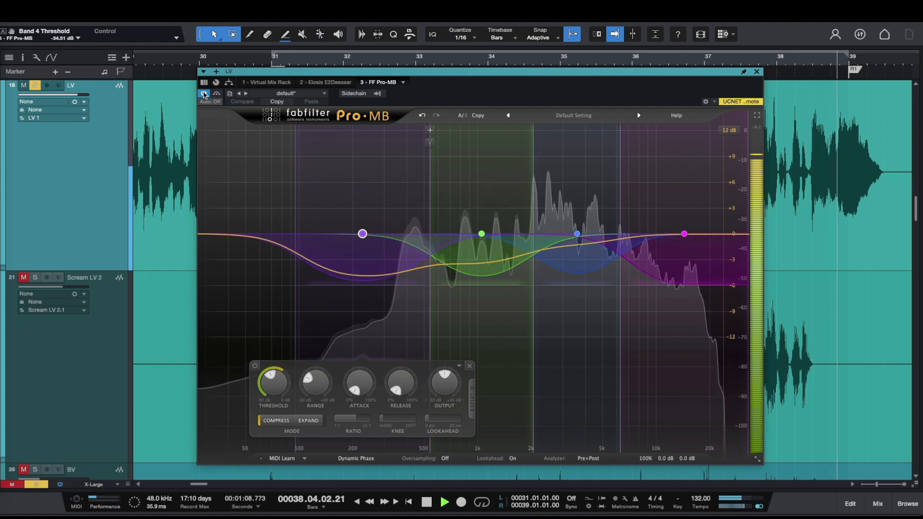
key(space)
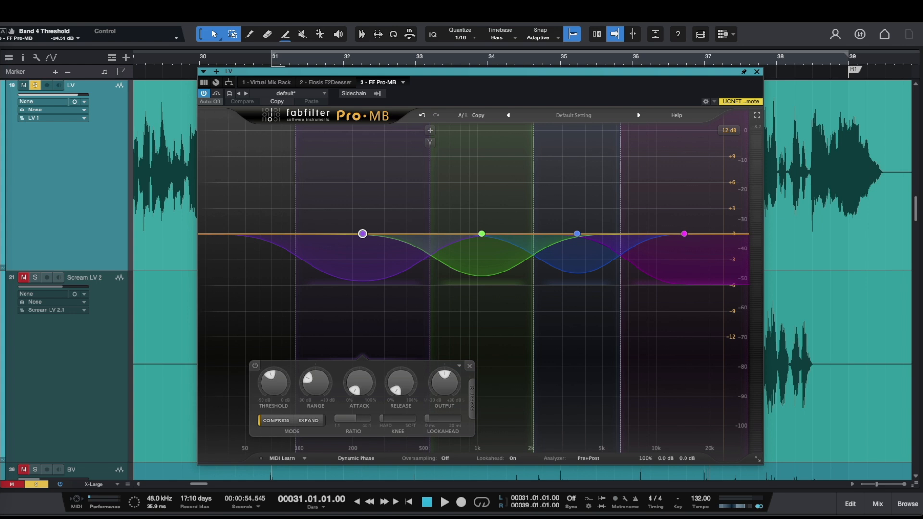
key(space)
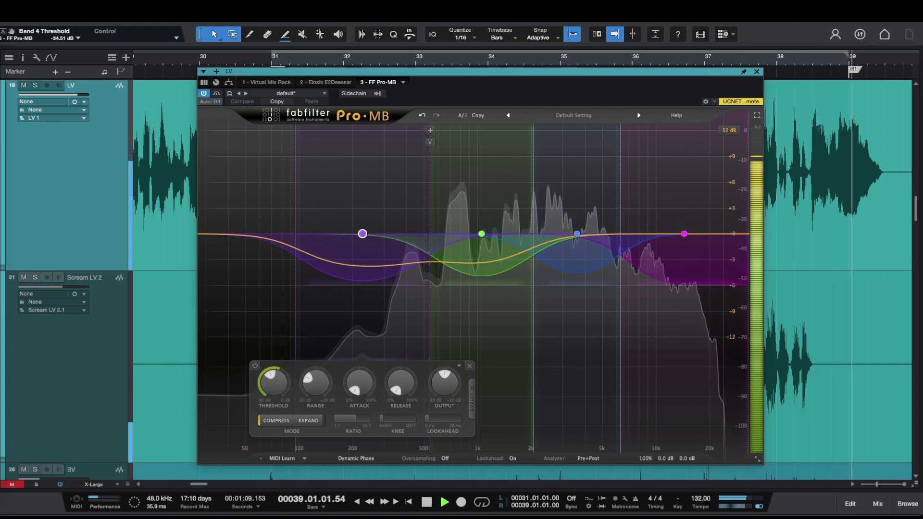
key(space)
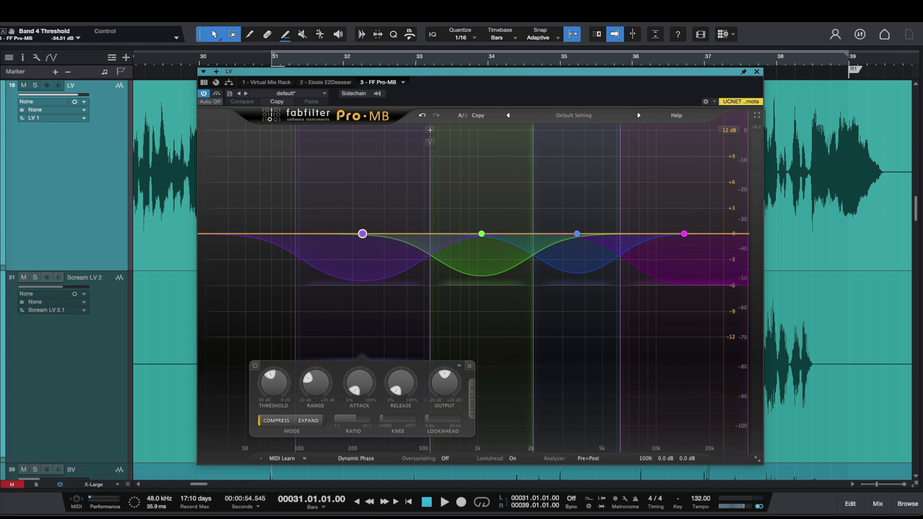